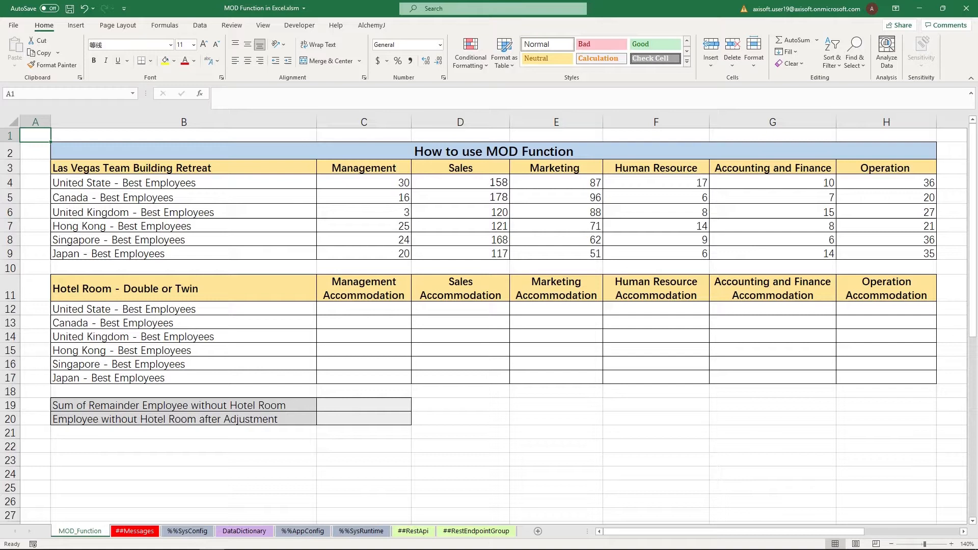
pyautogui.moveTo(351, 184); pyautogui.dragTo(894, 251)
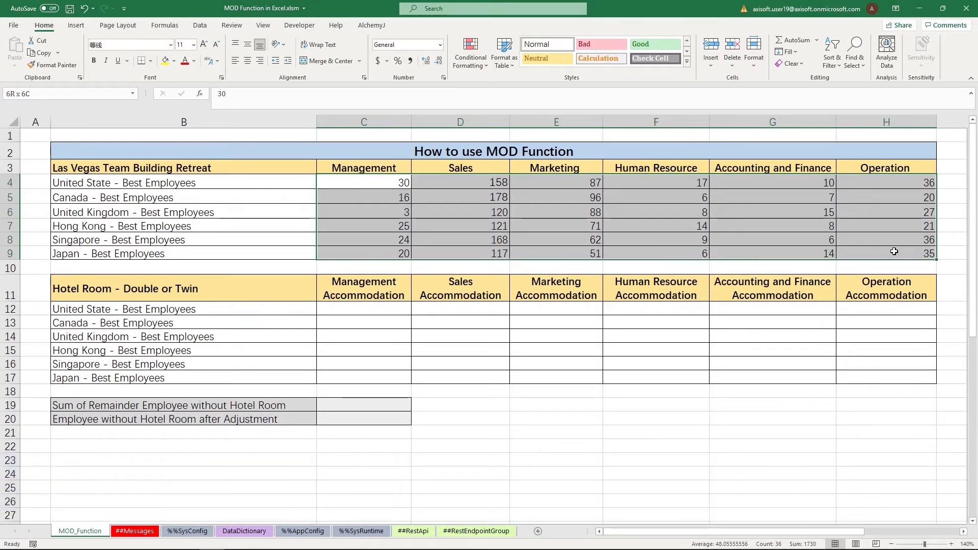
pyautogui.moveTo(893, 252); pyautogui.dragTo(894, 251)
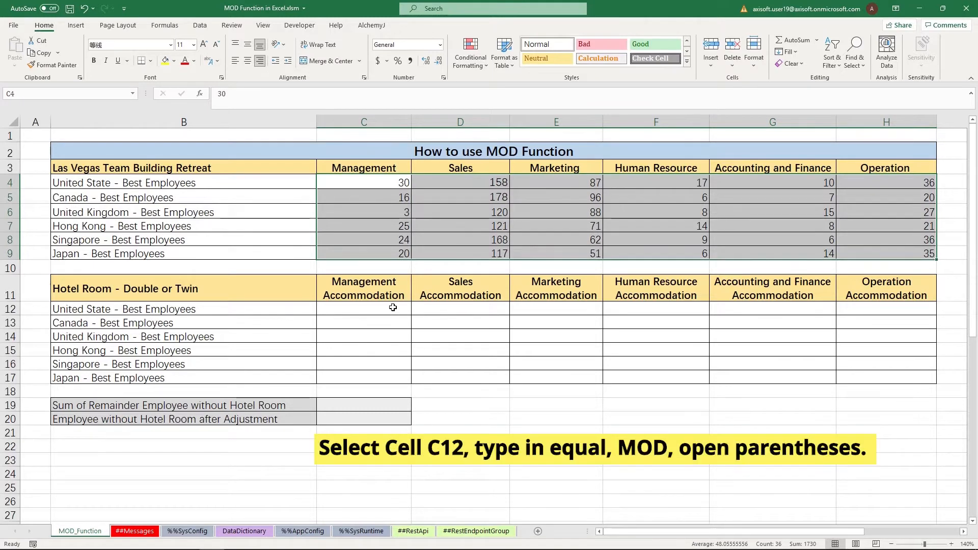
# Step: Enter =MOD(C4, 2) in cell C12 and fill the formula across the hotel room table through H17
pyautogui.click(393, 310)
pyautogui.write('=')
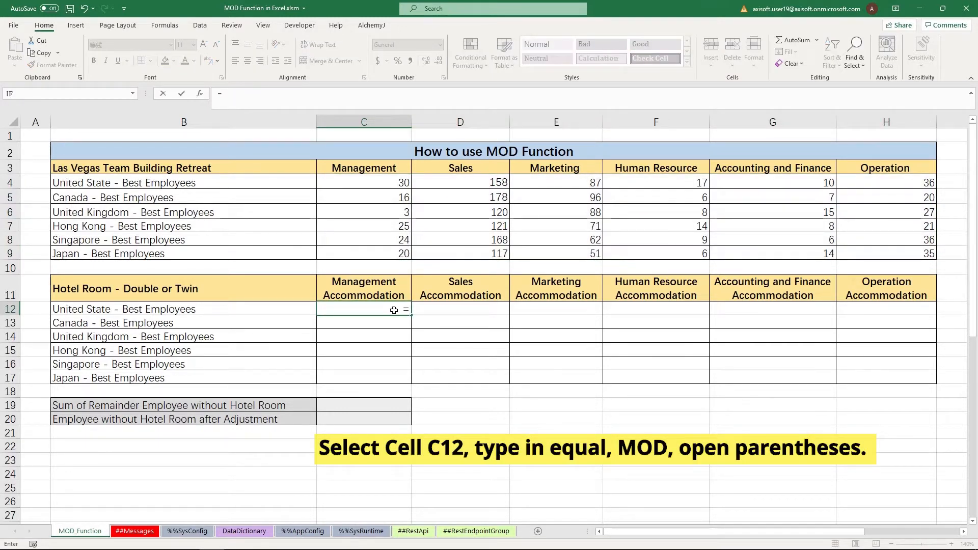
pyautogui.write('MOD(')
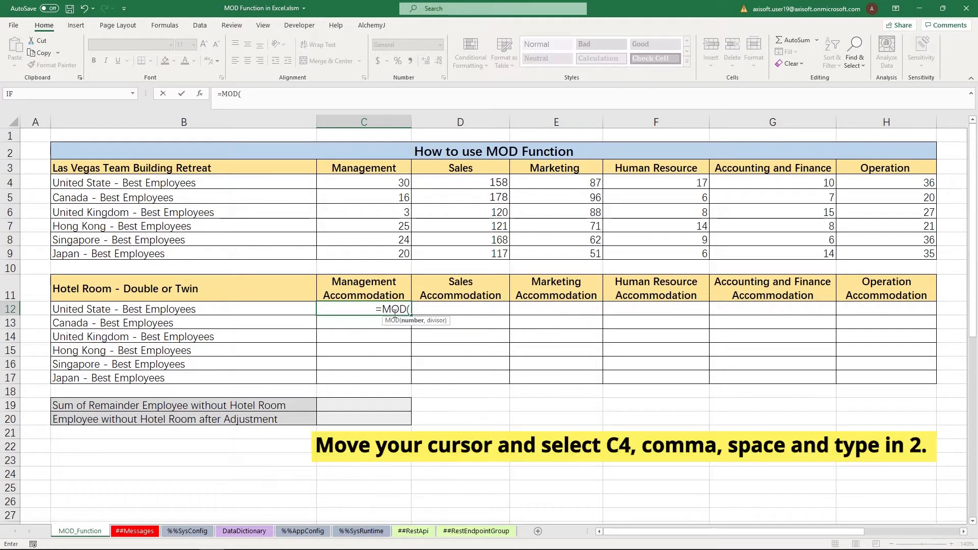
pyautogui.click(397, 183)
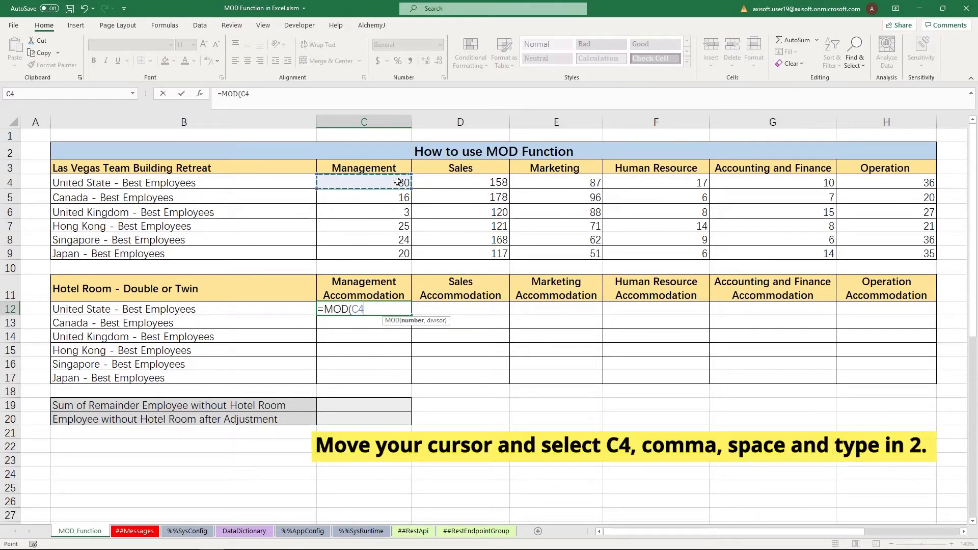
pyautogui.write(', 2)')
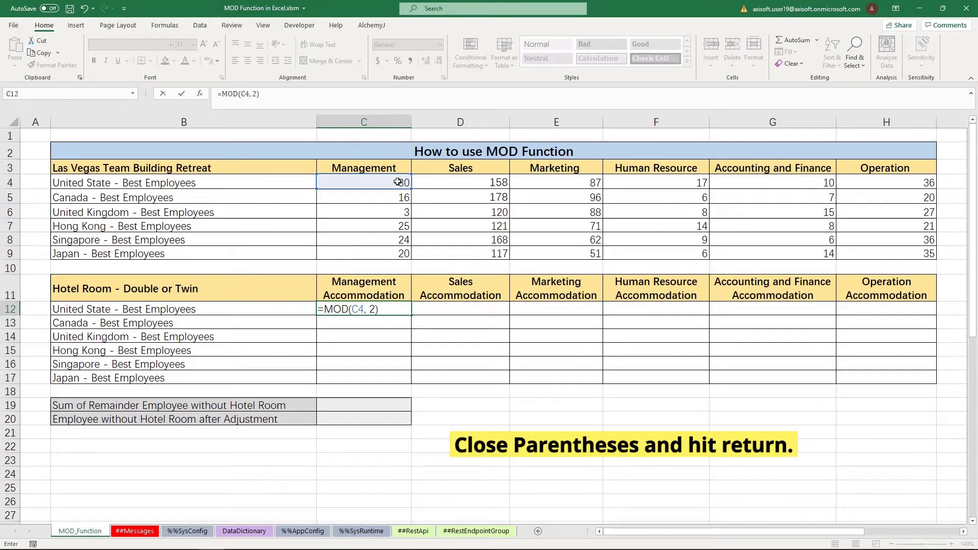
pyautogui.press('Return')
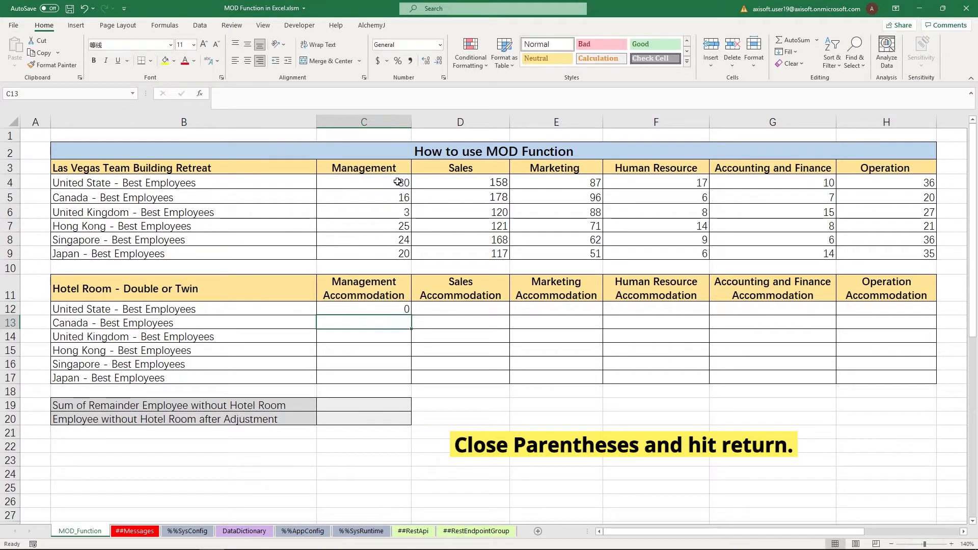
pyautogui.click(393, 308)
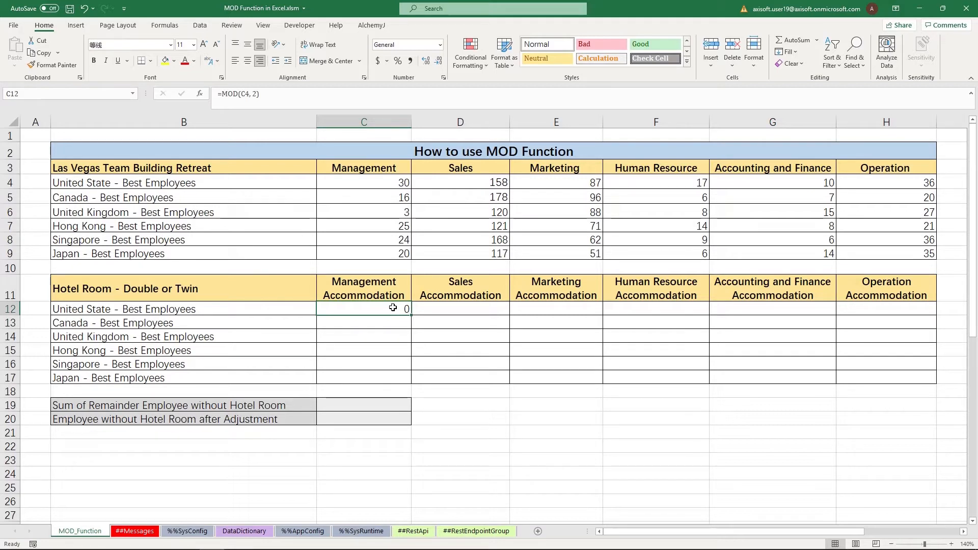
pyautogui.moveTo(411, 315); pyautogui.dragTo(890, 390)
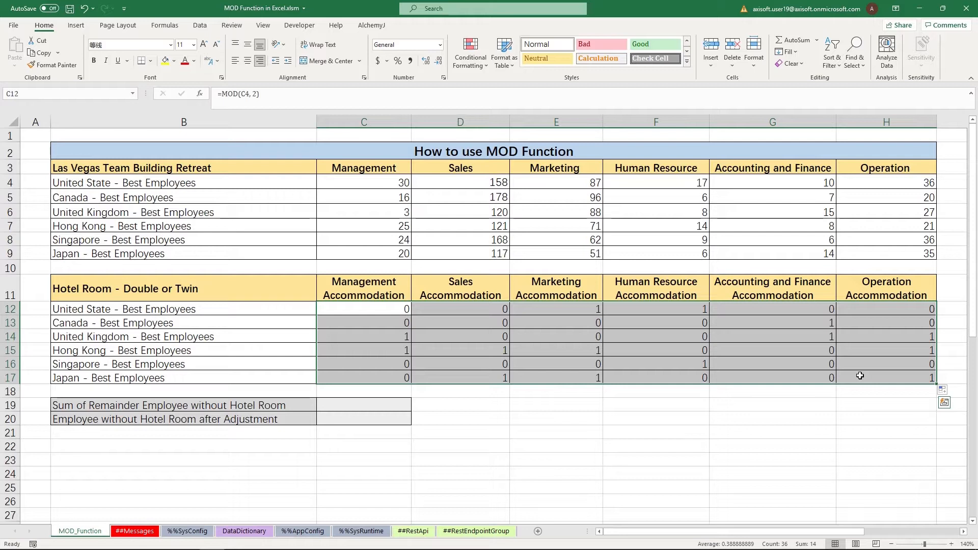
# Step: Add an Equal To highlight rule to C12:H17 that formats cells equal to 1 with Light Red Fill with Dark Red Text
pyautogui.click(469, 48)
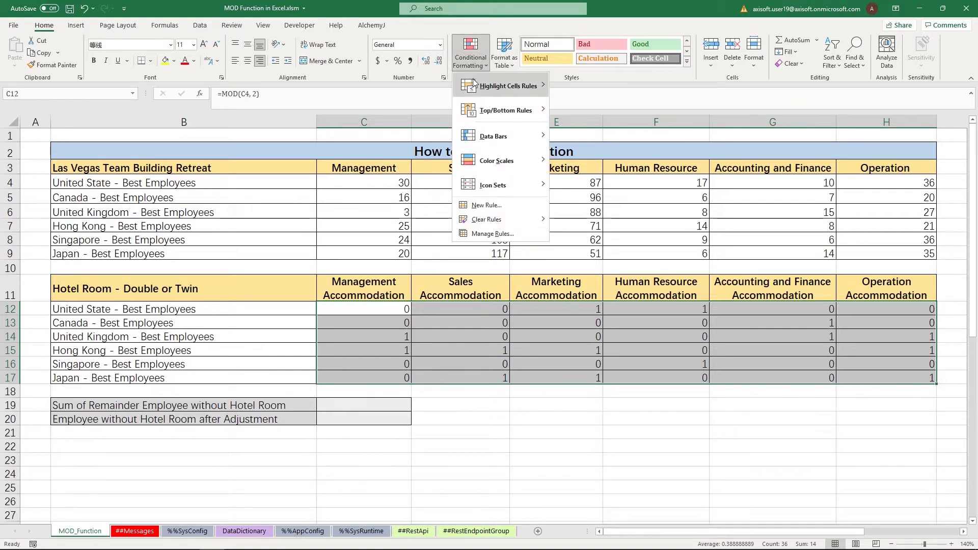
pyautogui.moveTo(473, 84)
pyautogui.click(594, 160)
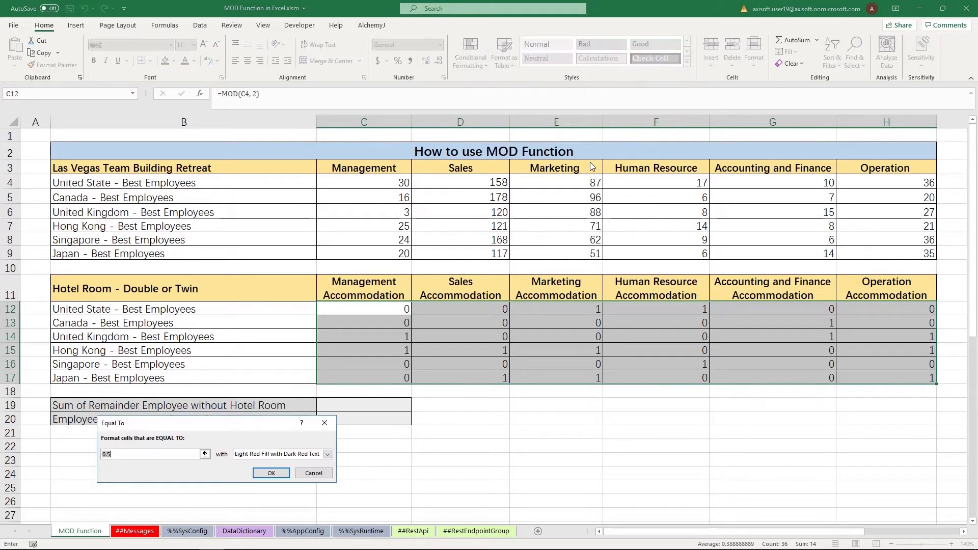
pyautogui.write('1')
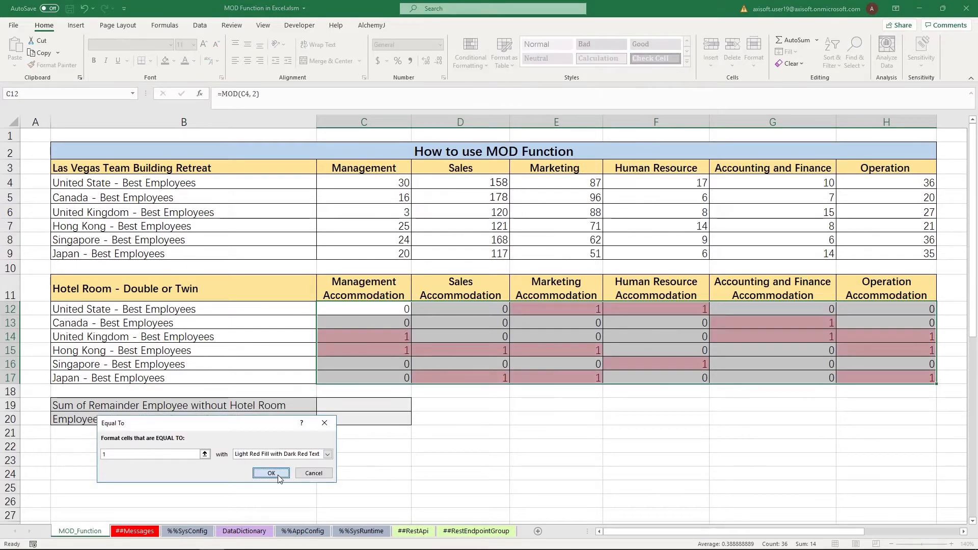
pyautogui.click(271, 473)
pyautogui.click(833, 410)
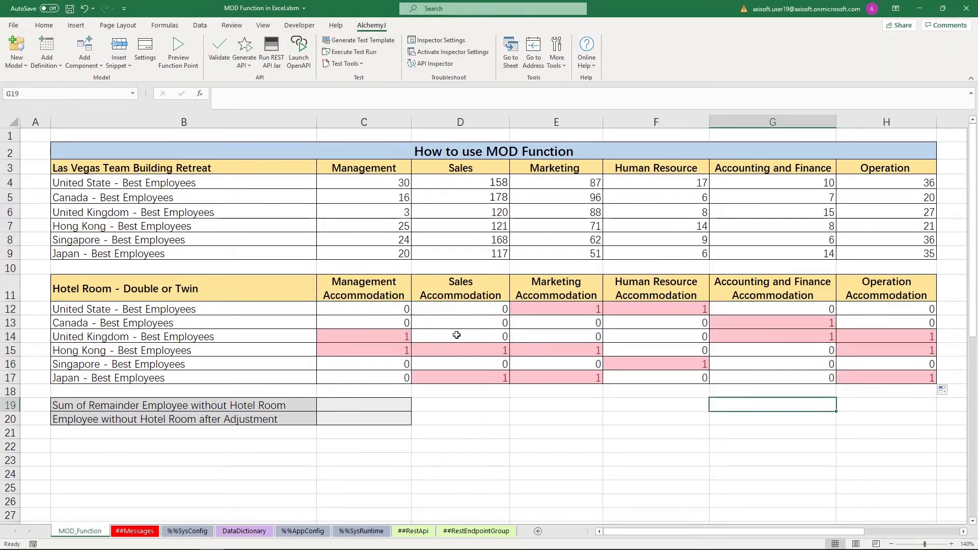
pyautogui.moveTo(384, 309); pyautogui.dragTo(895, 380)
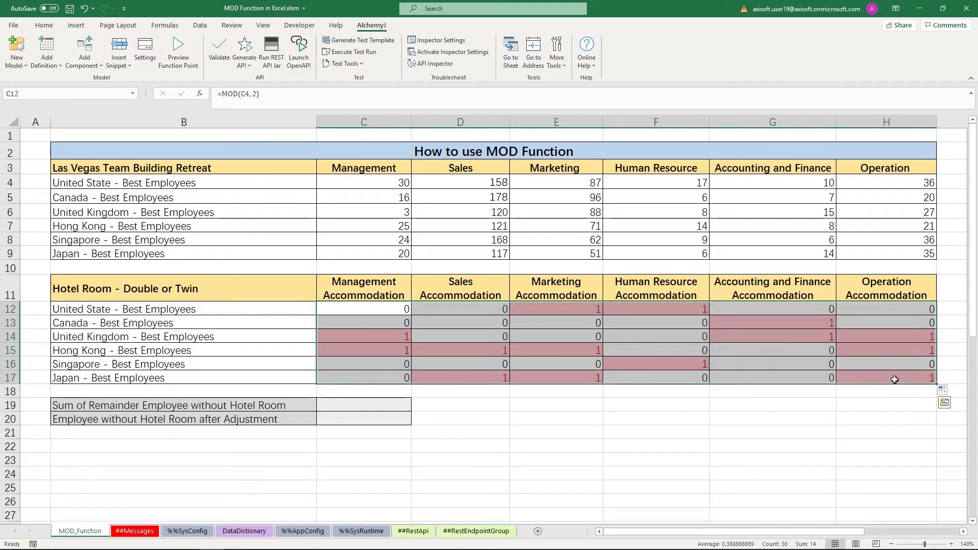
pyautogui.click(204, 291)
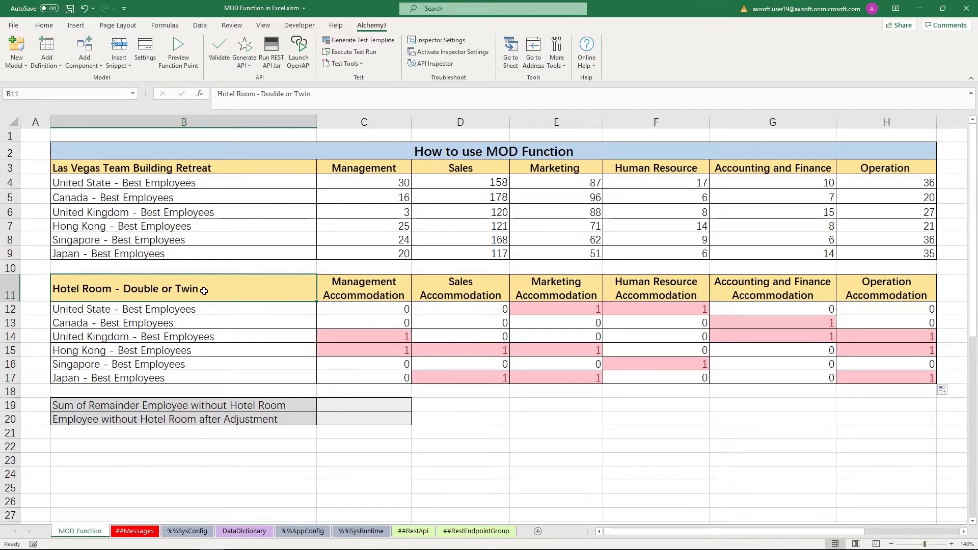
# Step: Enter =SUM(IF(MOD(C12:H17, 2)=1, C12:H17, "")) in cell C19 to total the remainder employees without a hotel room
pyautogui.click(359, 402)
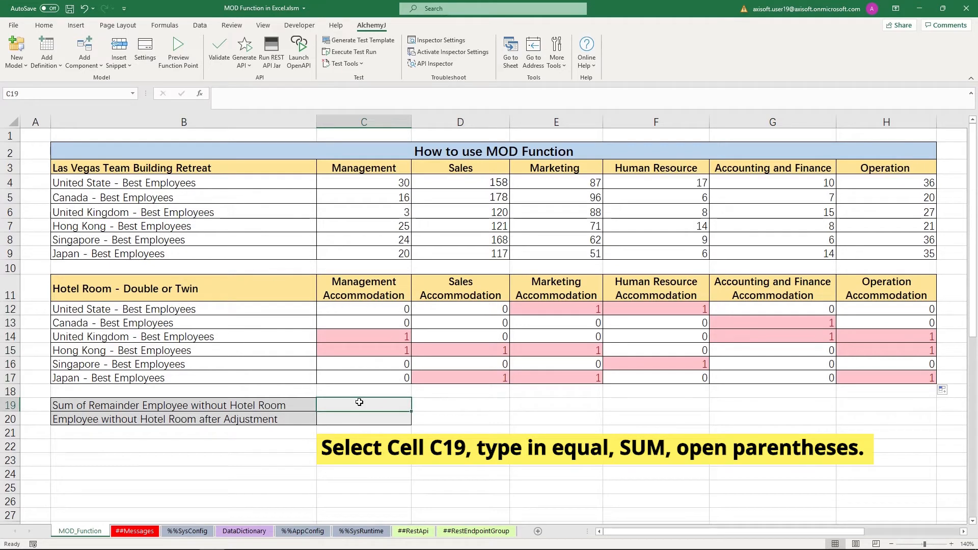
pyautogui.write('=SUM')
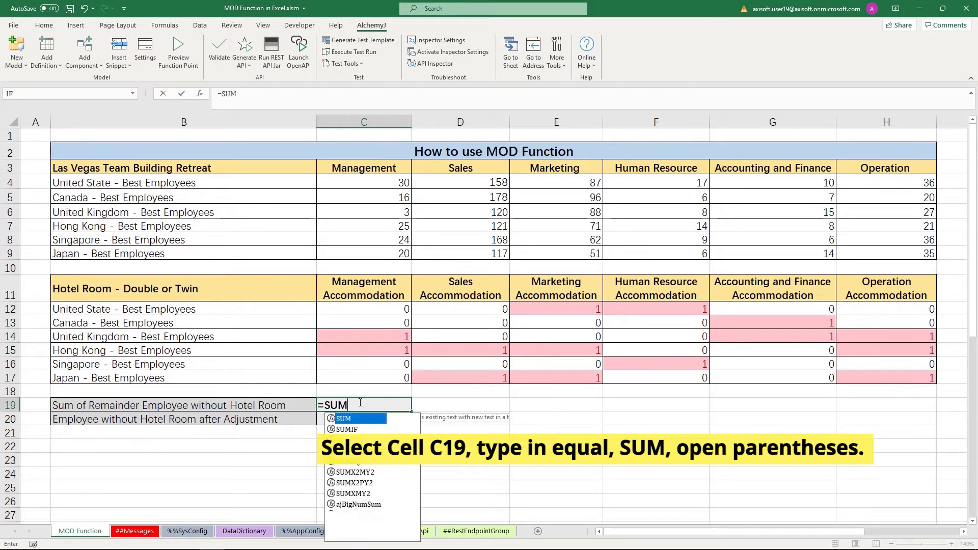
pyautogui.write('(IF(')
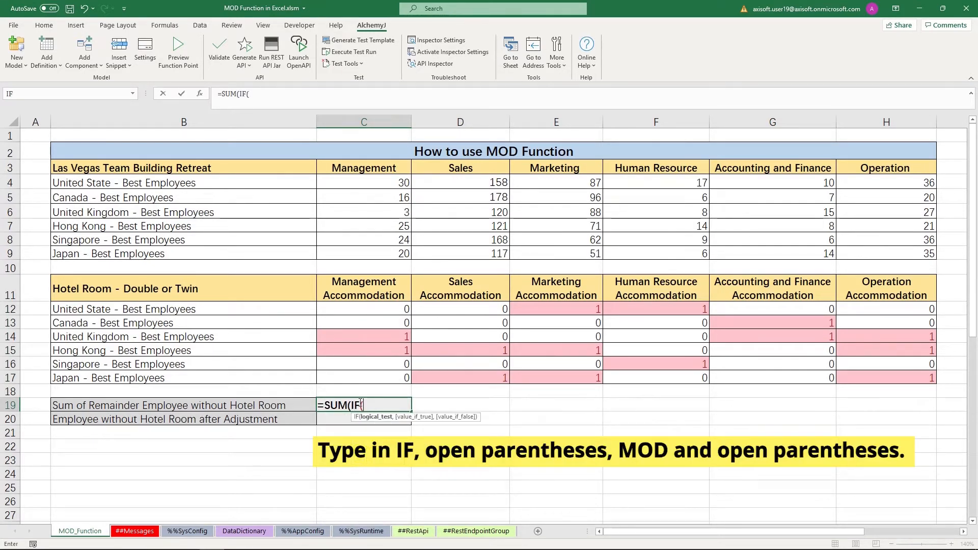
pyautogui.write('MOD(')
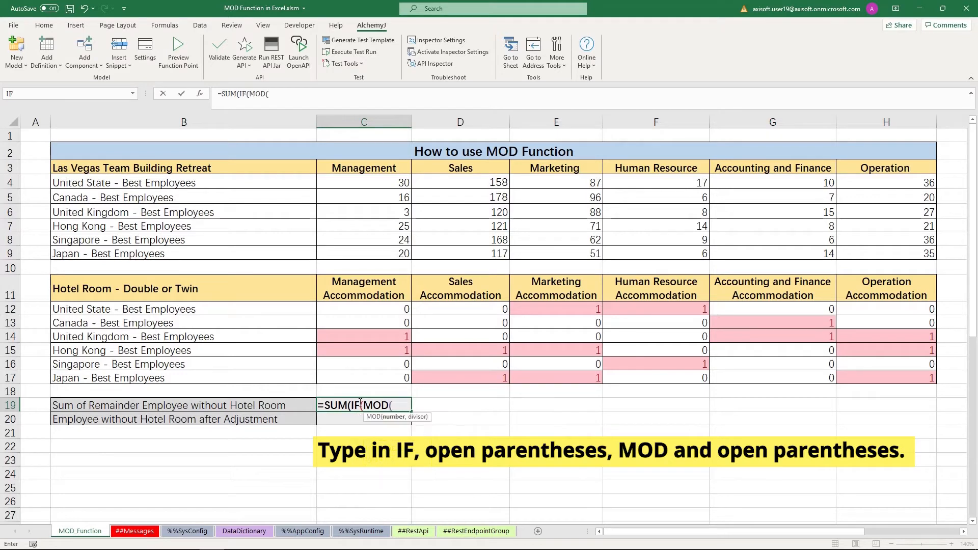
pyautogui.moveTo(382, 314); pyautogui.dragTo(868, 371)
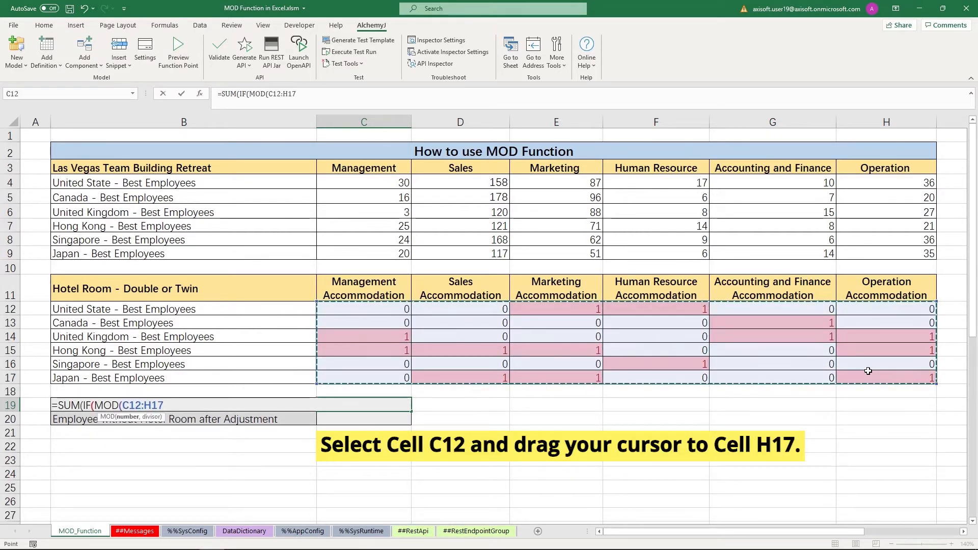
pyautogui.write(',')
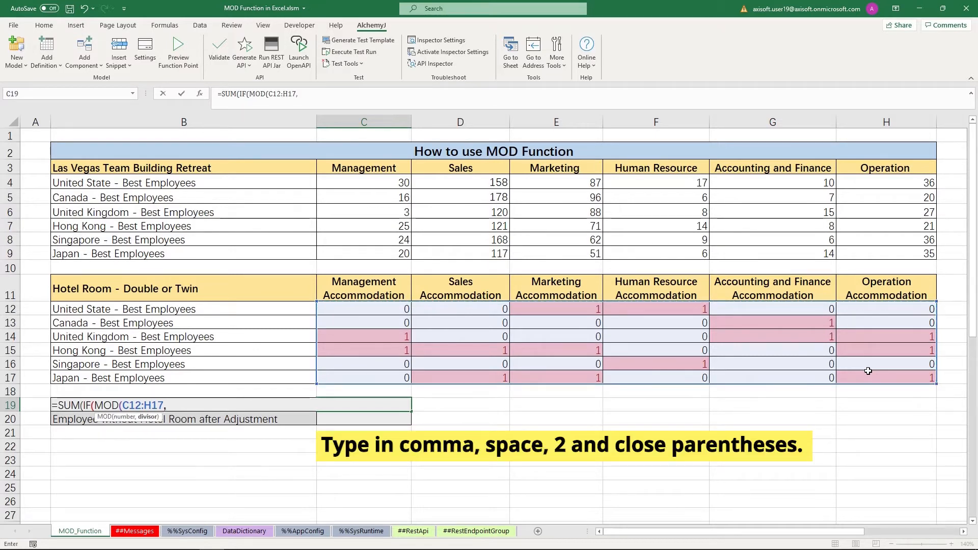
pyautogui.write(' 2)')
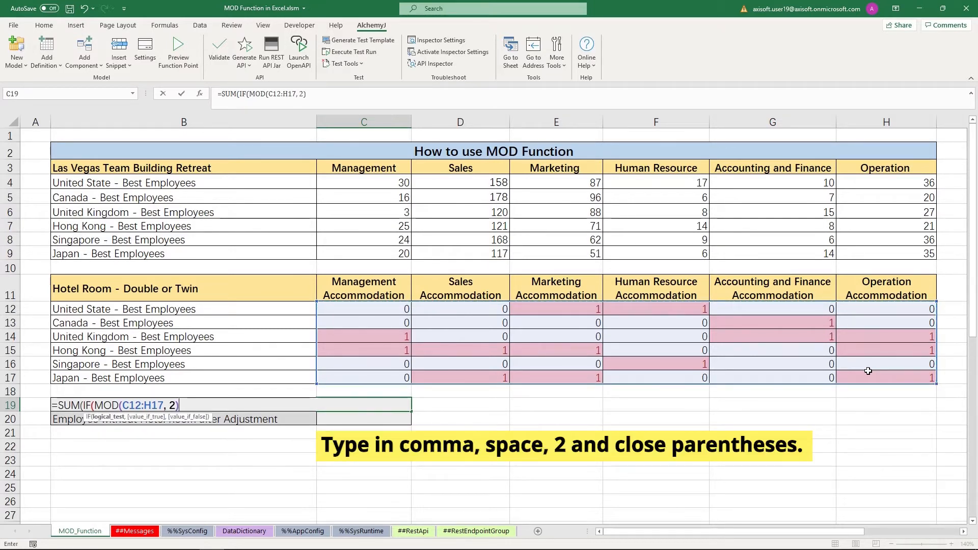
pyautogui.write('=1')
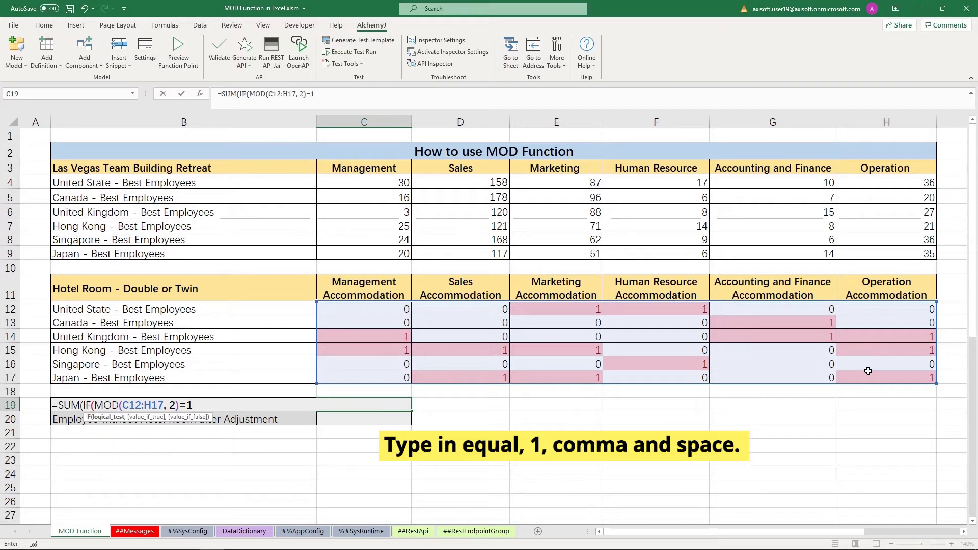
pyautogui.write(',')
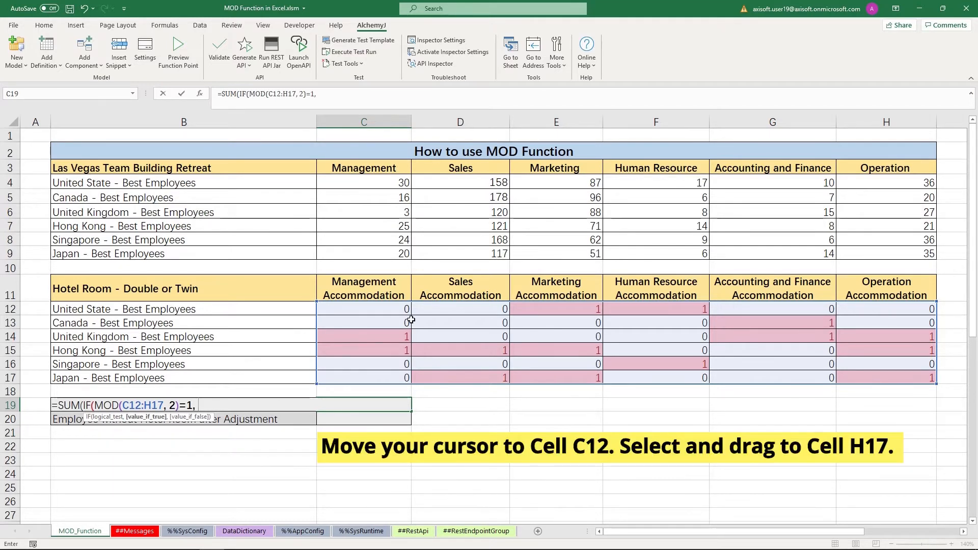
pyautogui.moveTo(376, 310); pyautogui.dragTo(875, 382)
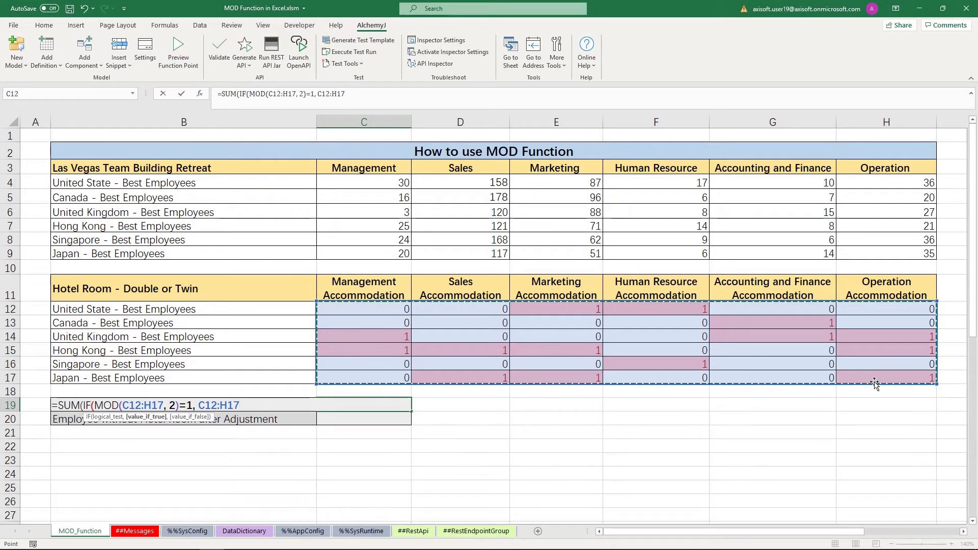
pyautogui.write(', "')
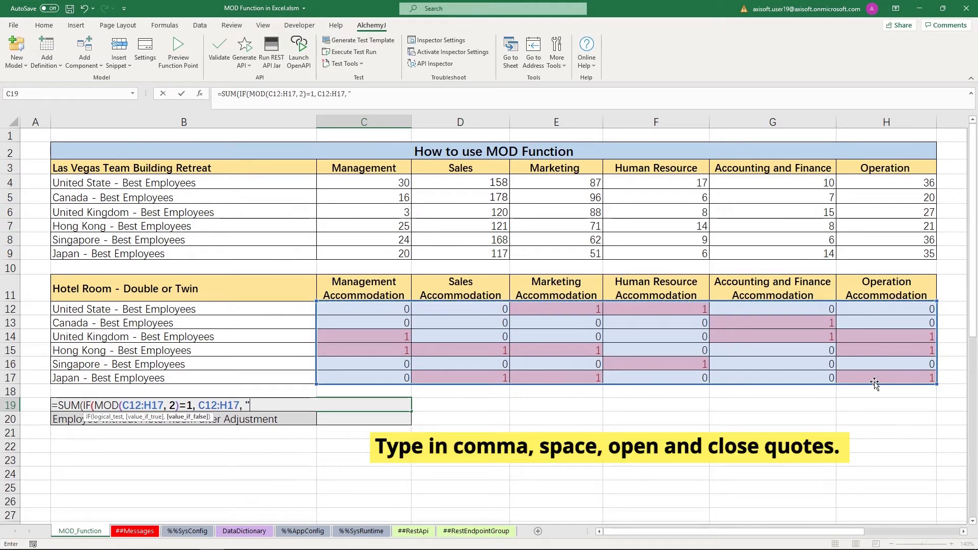
pyautogui.write('"))')
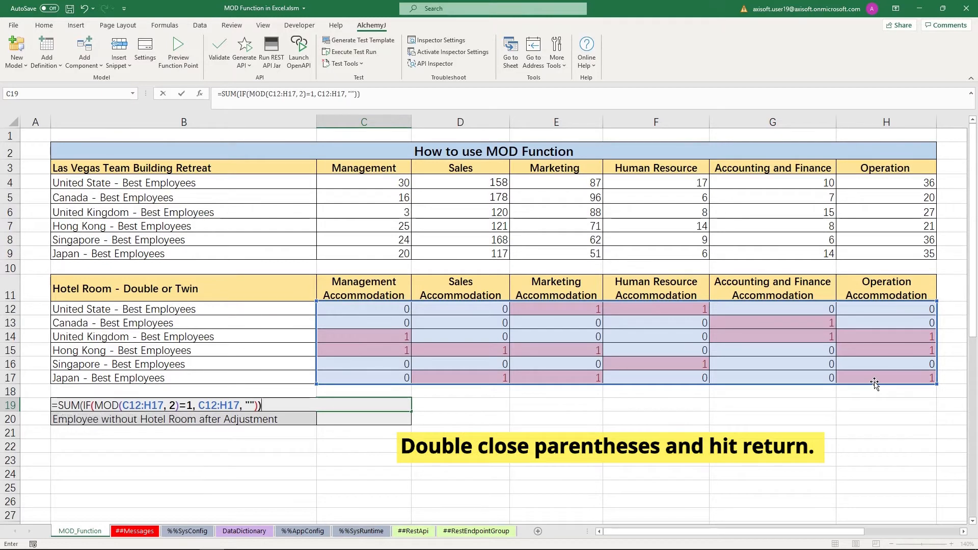
pyautogui.press('Return')
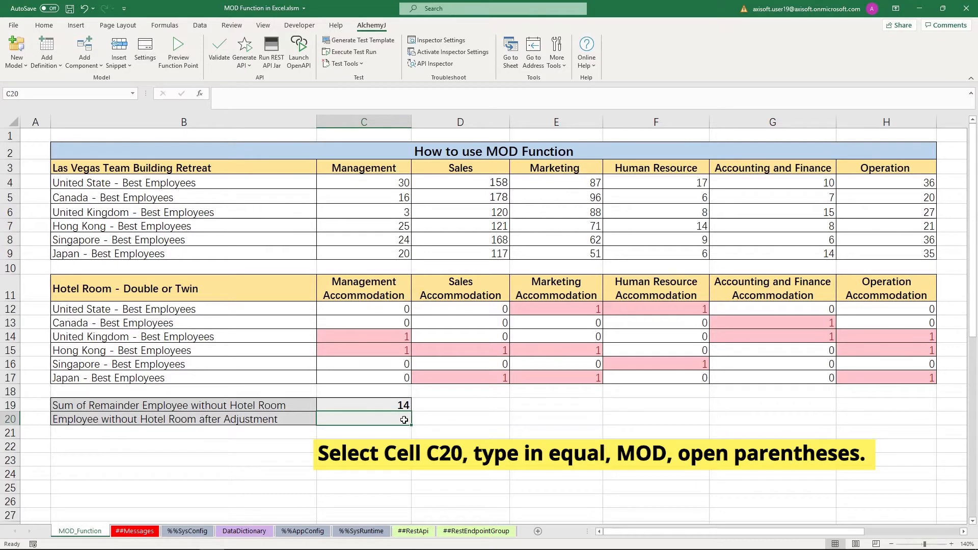
# Step: Enter =MOD(C19, 2) in cell C20 for the employees without a hotel room after adjustment
pyautogui.write('=MOD(')
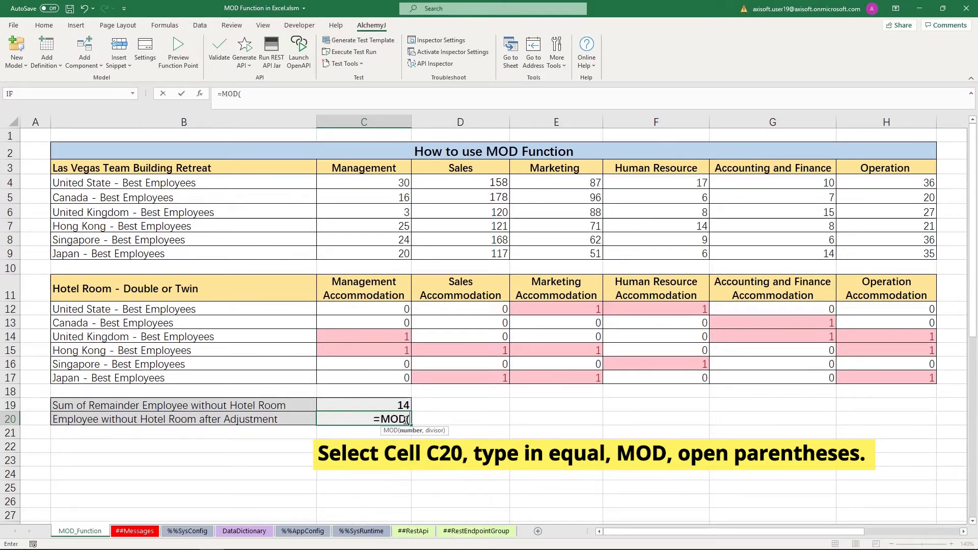
pyautogui.click(379, 404)
pyautogui.write(', ')
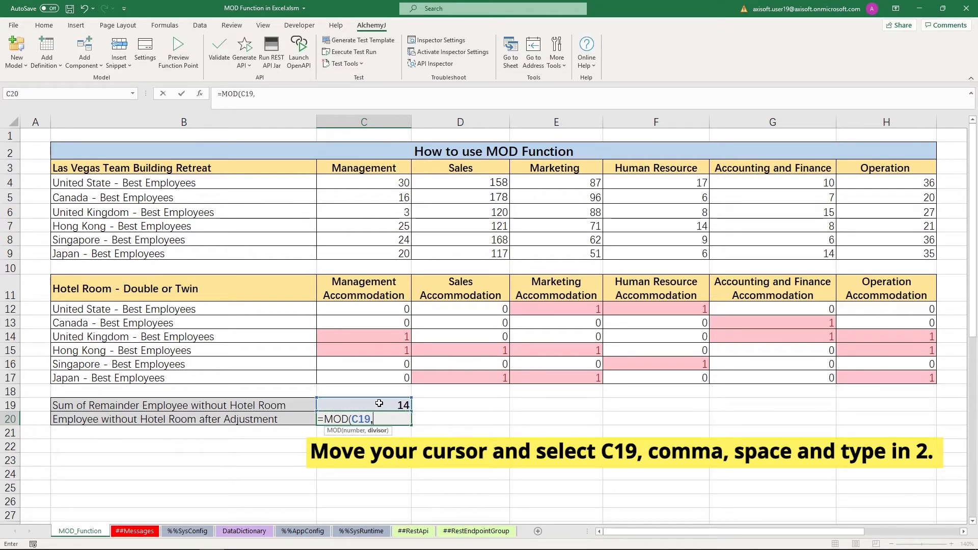
pyautogui.write('2)')
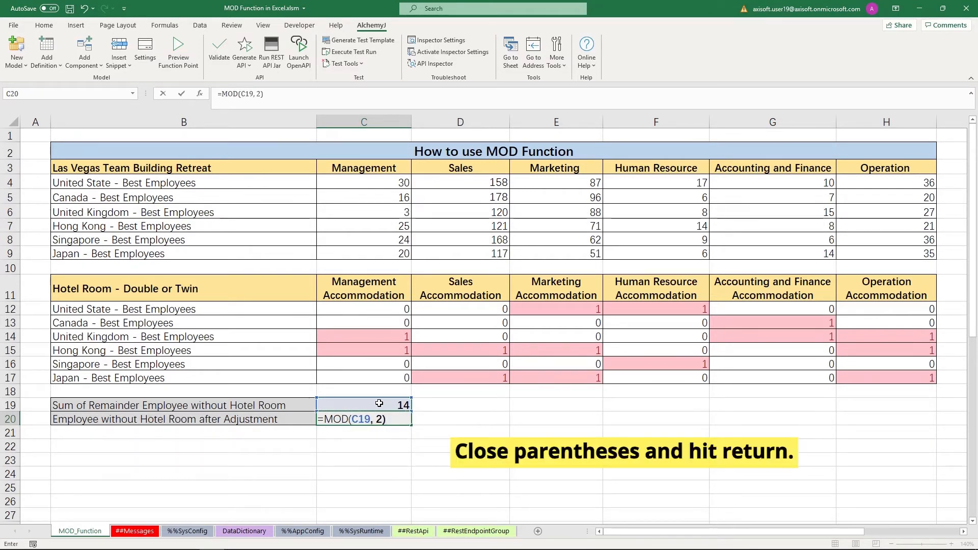
pyautogui.press('Return')
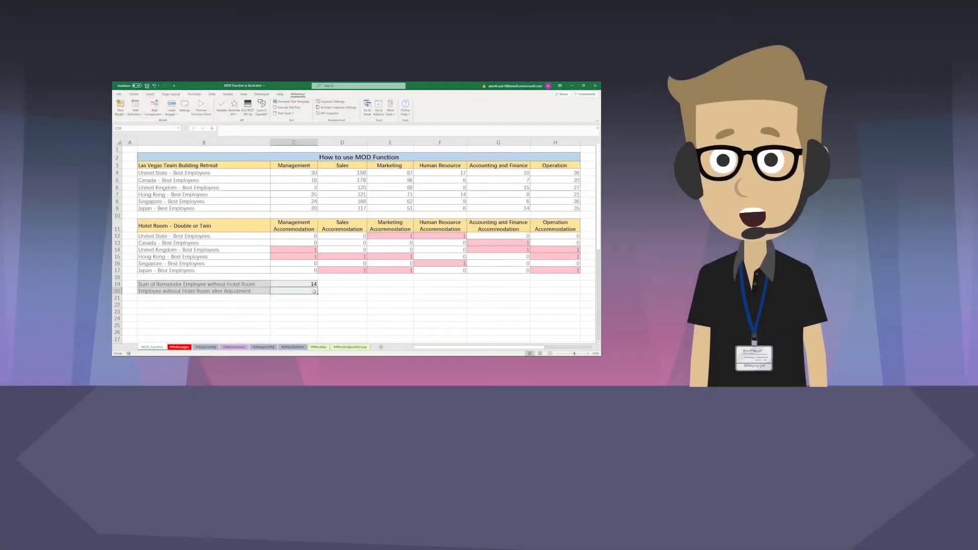
pyautogui.write('=MOD(')
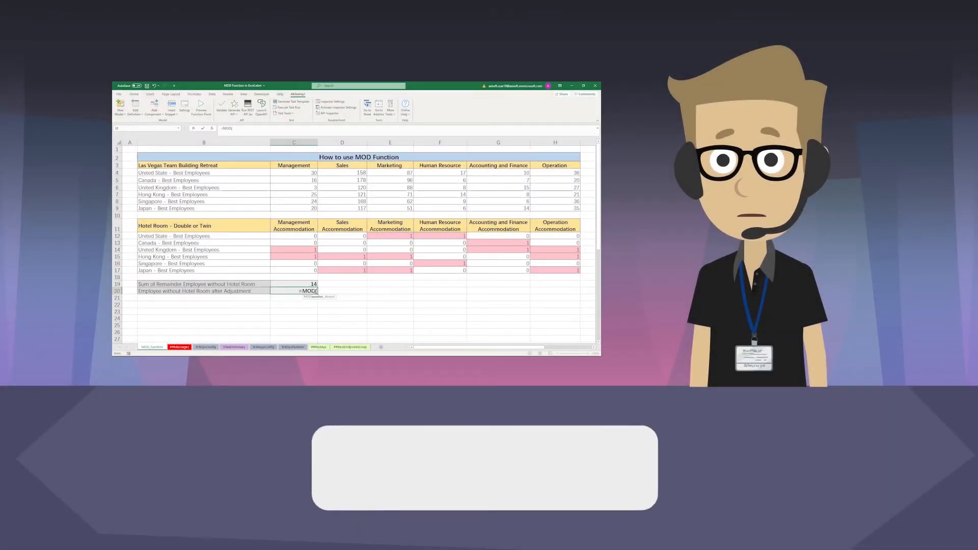
pyautogui.click(301, 283)
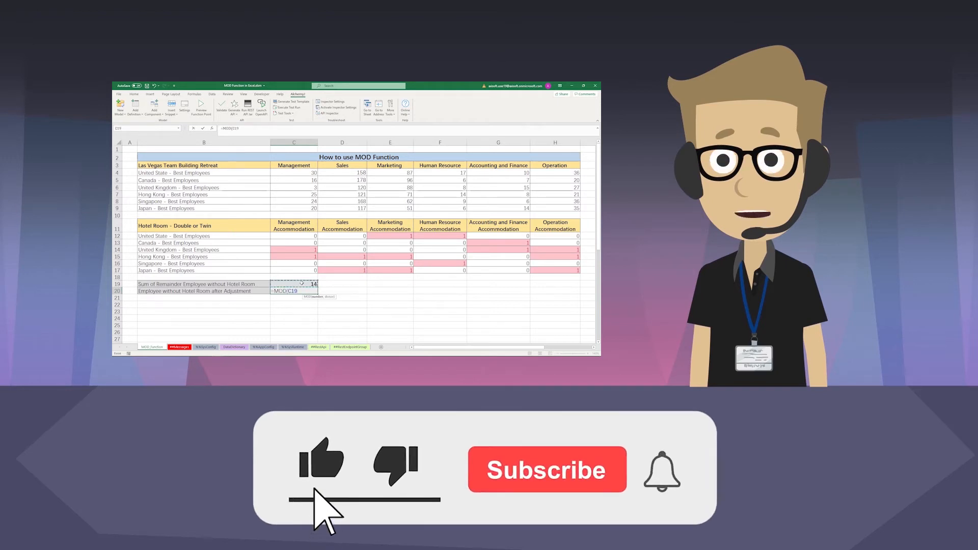
pyautogui.write(', 2')
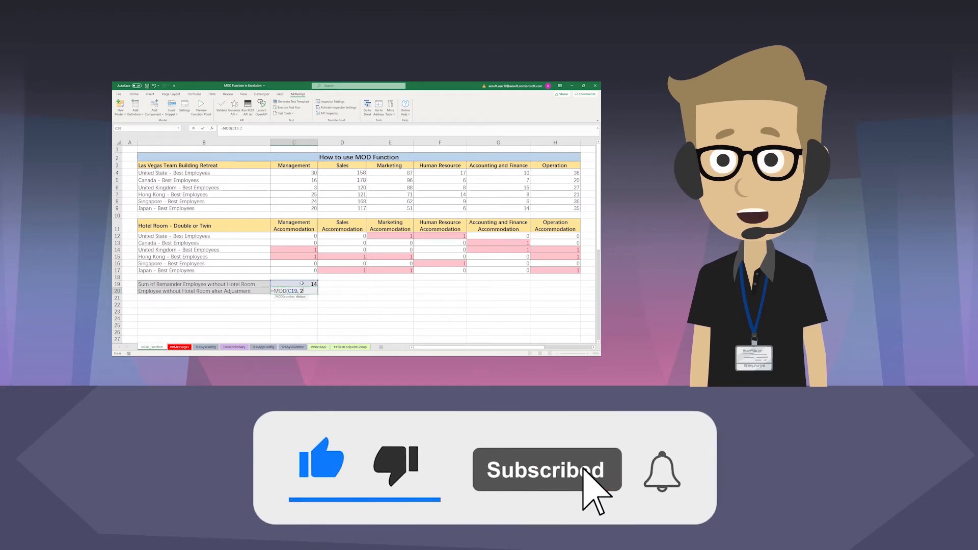
# Step: Close the parenthesis of the MOD formula in cell C20 and commit it
pyautogui.write(')')
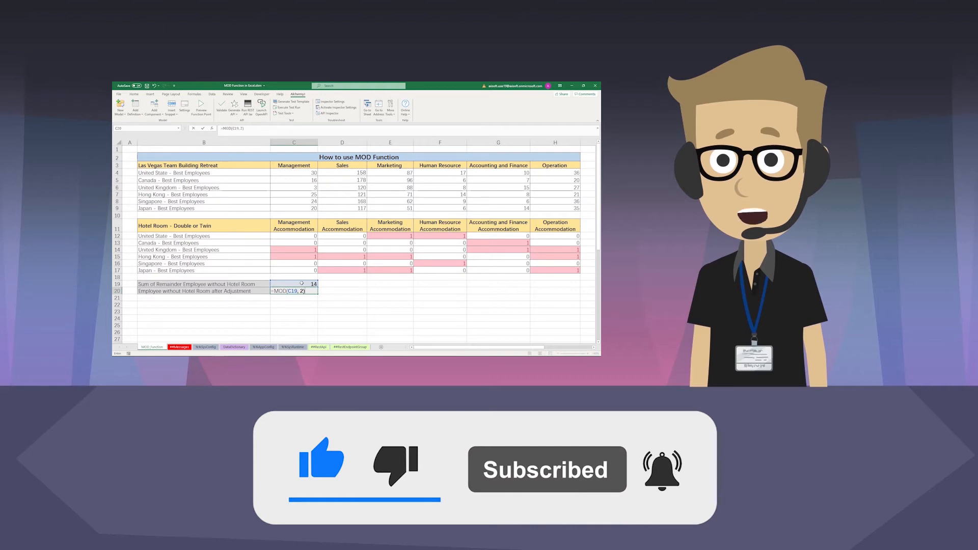
pyautogui.press('Return')
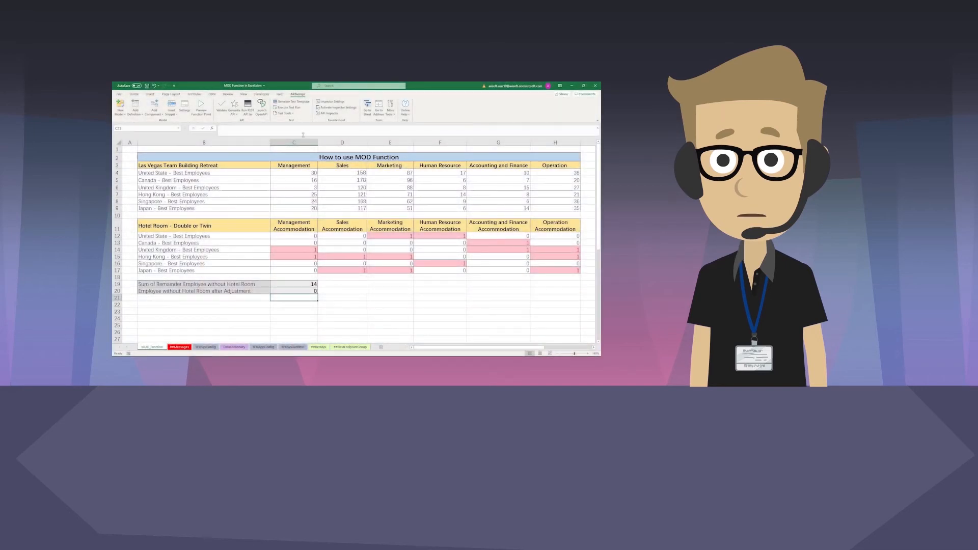
# Step: Generate the REST API from the MOD function workbook with AlchemyJ, agreeing to save the workbook
pyautogui.click(252, 110)
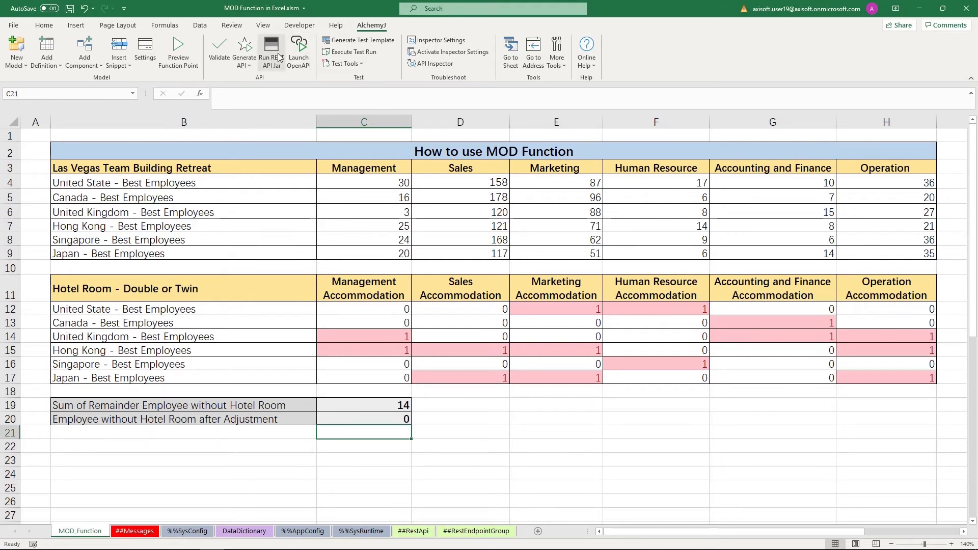
pyautogui.click(248, 53)
pyautogui.click(507, 316)
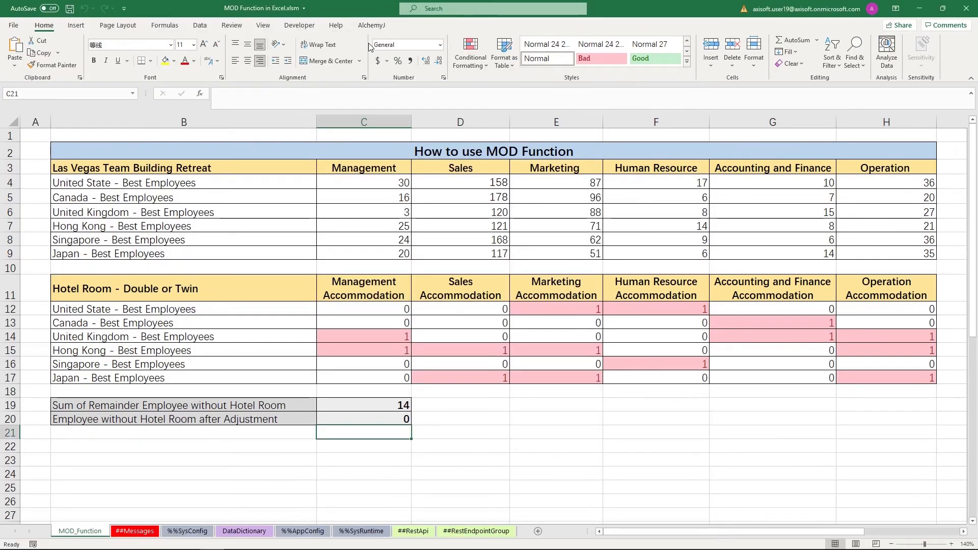
# Step: Launch the workbook's OpenAPI page in the browser and enable trying out the POST /modfunction/sumamt endpoint
pyautogui.click(371, 25)
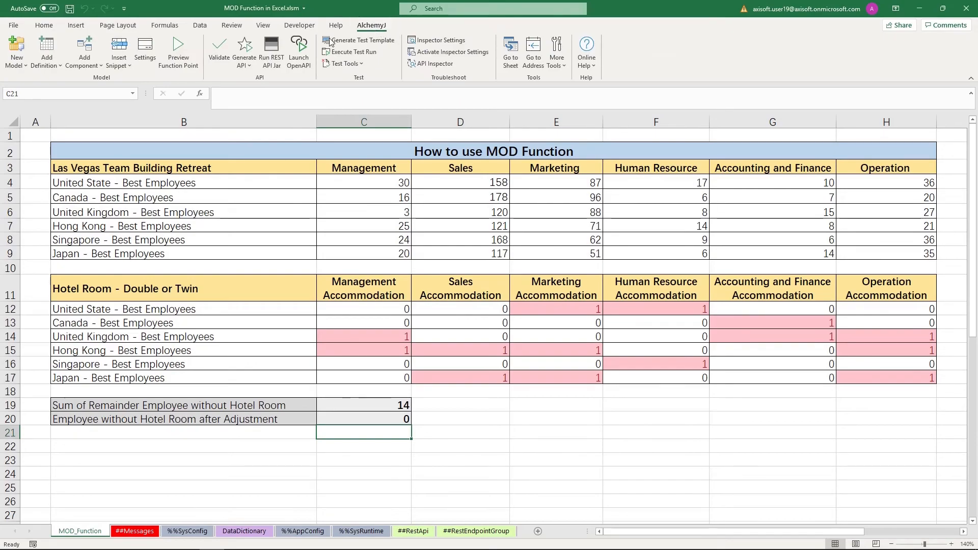
pyautogui.click(302, 56)
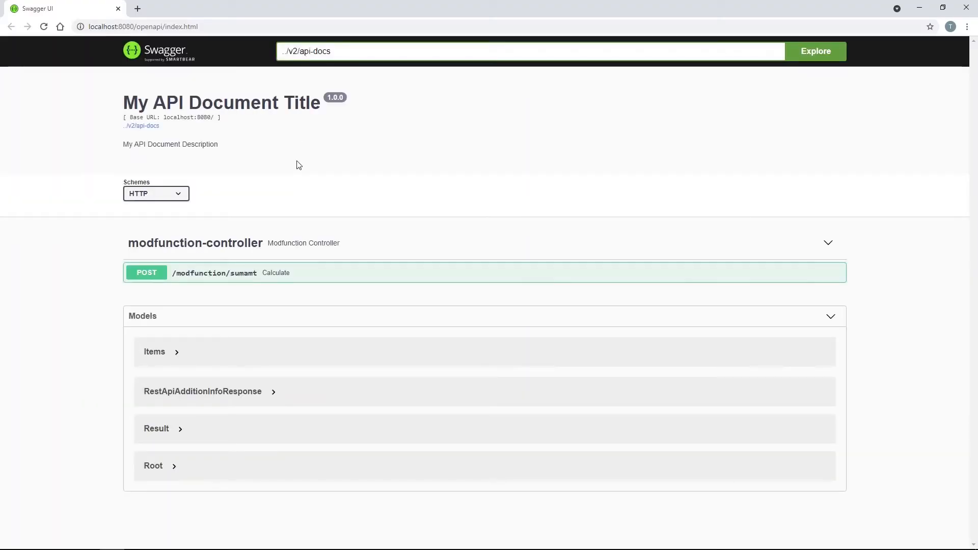
pyautogui.click(411, 276)
pyautogui.click(805, 299)
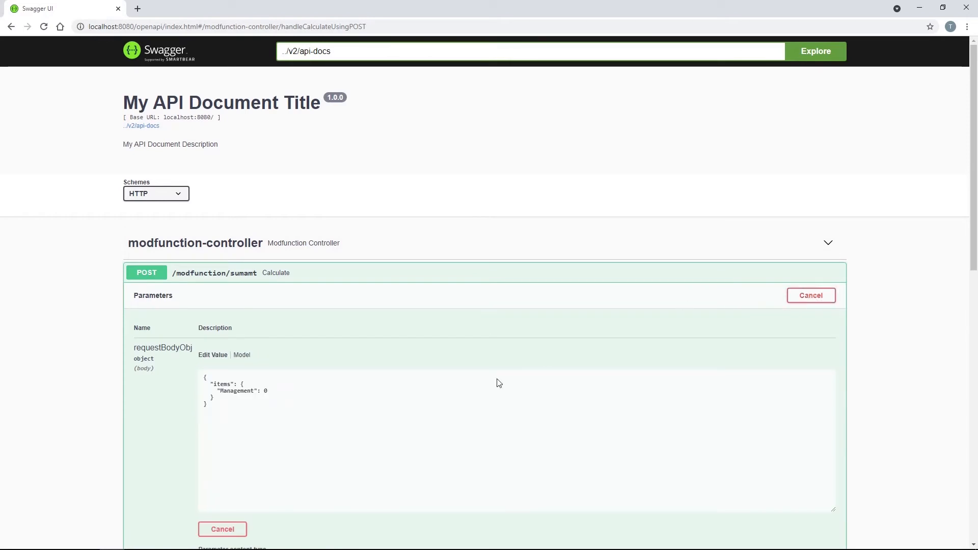
# Step: Set Management to 133 in the request body, execute the request, and check the Management Accommodation value in the response
pyautogui.click(270, 392)
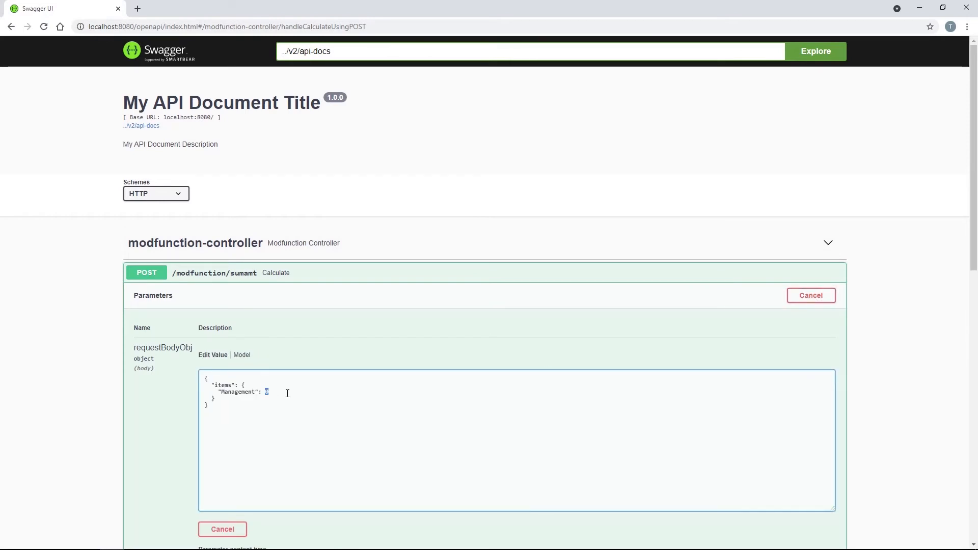
pyautogui.write('133')
pyautogui.scroll(-3, 309, 398)
pyautogui.click(379, 455)
pyautogui.scroll(-4, 379, 455)
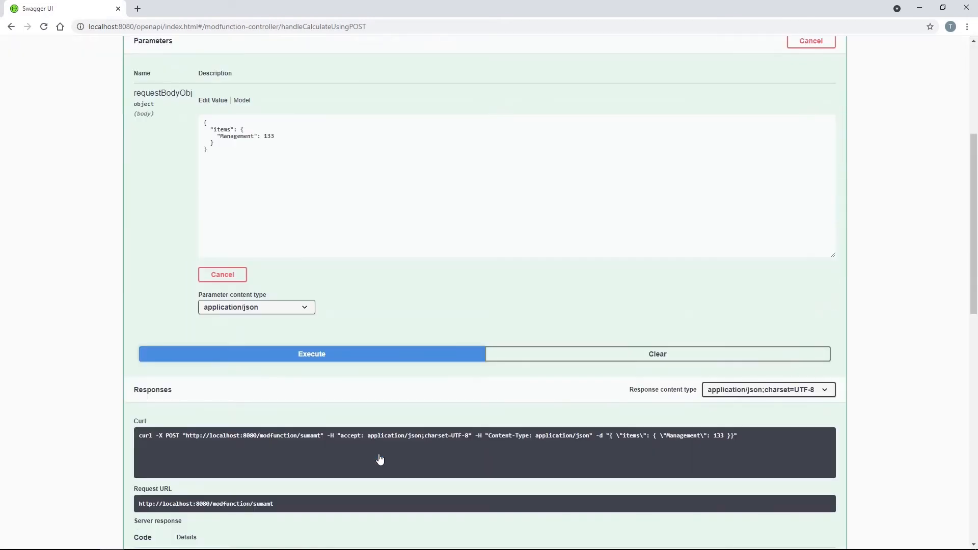
pyautogui.moveTo(293, 510); pyautogui.dragTo(191, 512)
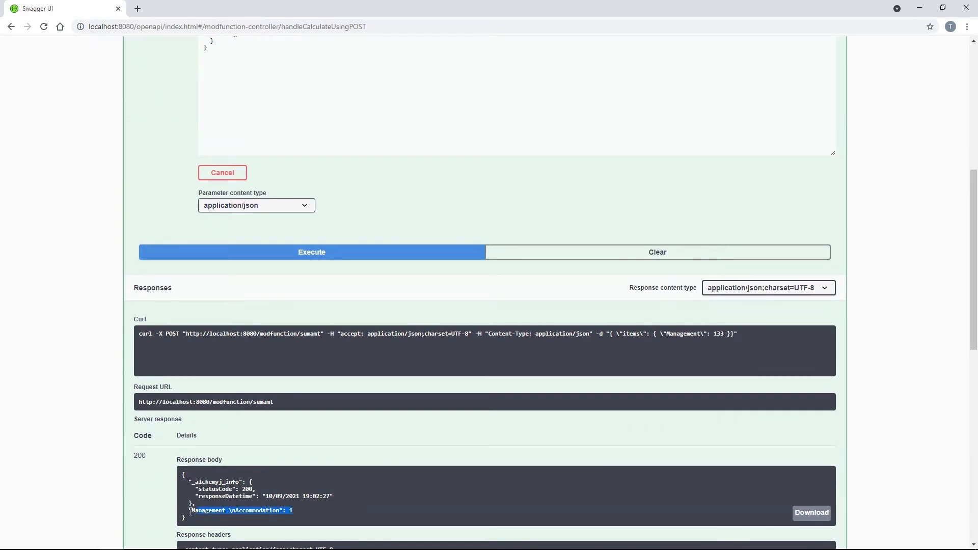
# Step: Change Management to 130 in the request body, execute it again, and check the returned Management Accommodation value
pyautogui.scroll(4, 256, 245)
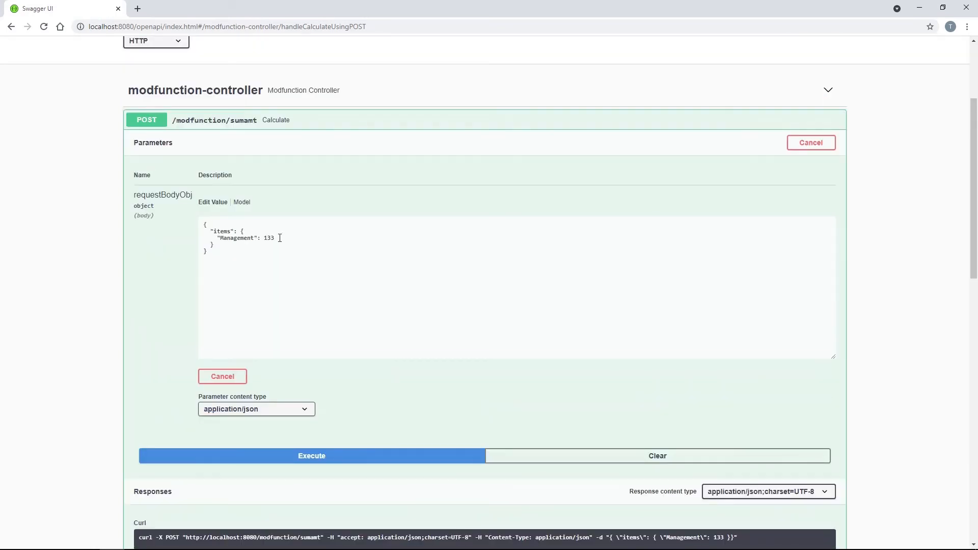
pyautogui.click(281, 239)
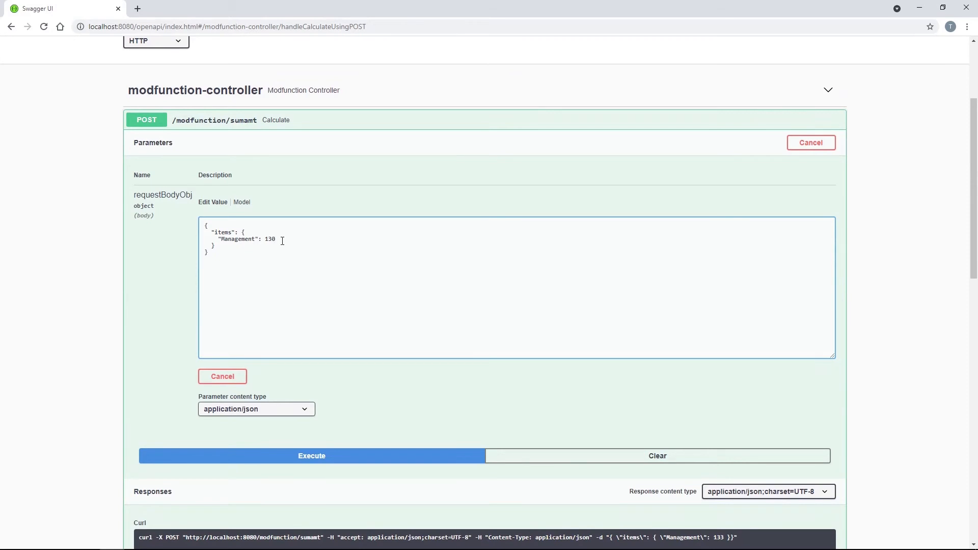
pyautogui.scroll(-6, 282, 241)
pyautogui.click(323, 153)
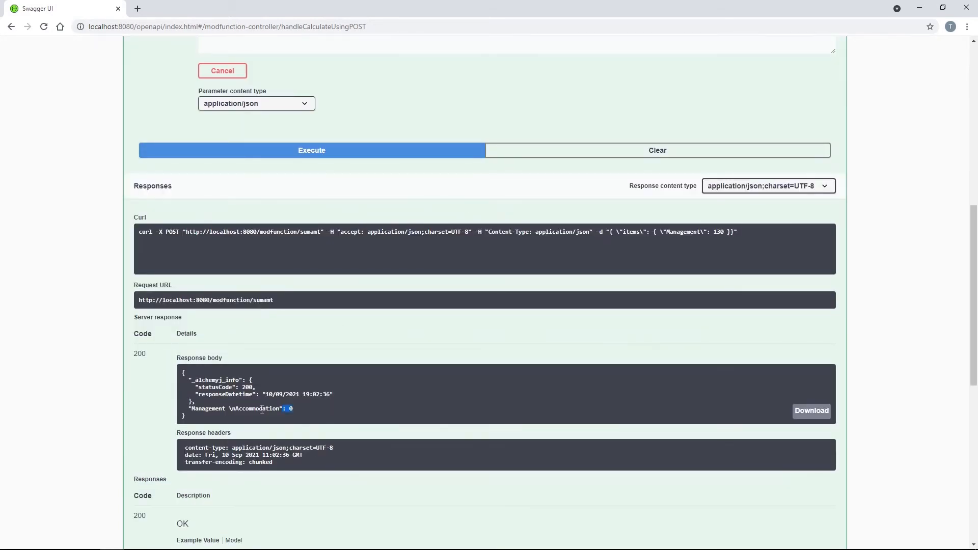
pyautogui.moveTo(262, 411); pyautogui.dragTo(237, 412)
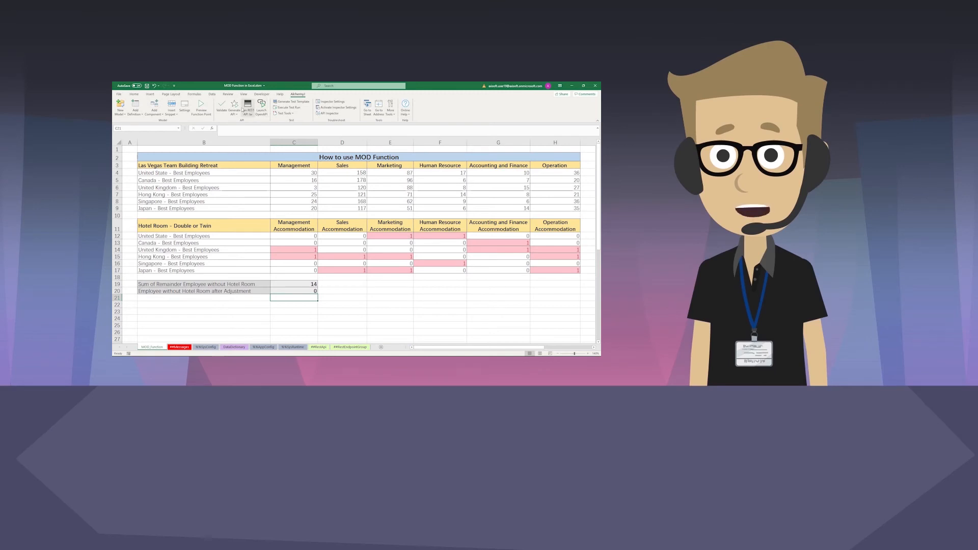
# Step: Switch back to Excel and start generating the workbook's API again
pyautogui.click(243, 110)
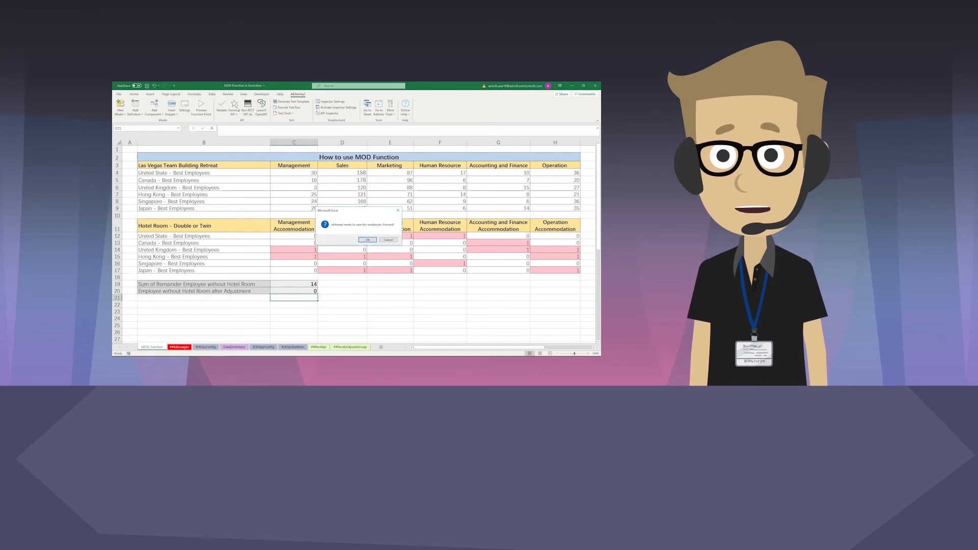